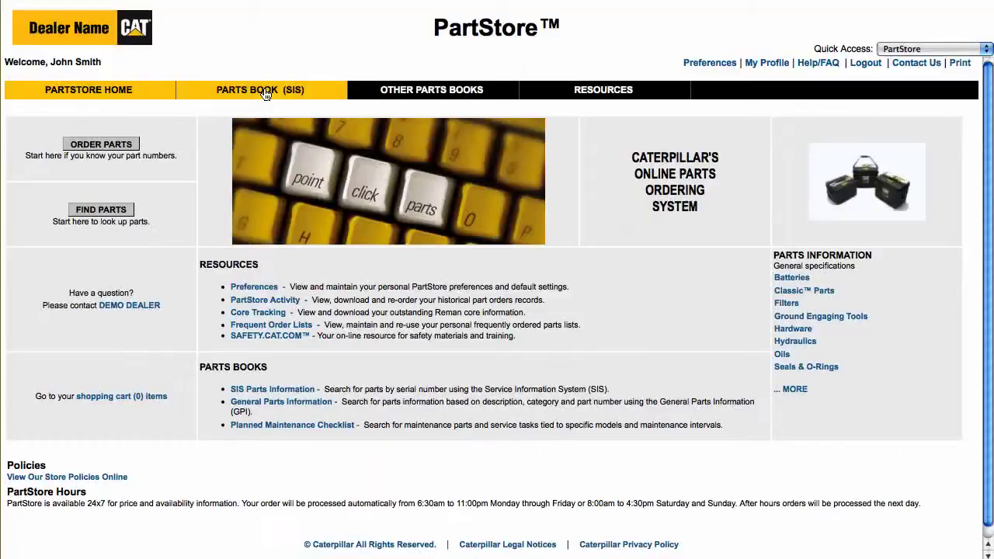
- In the SIS parts book, pick the saved 420E – PRA00121 backhoe loader as equipment
left_click(264, 91)
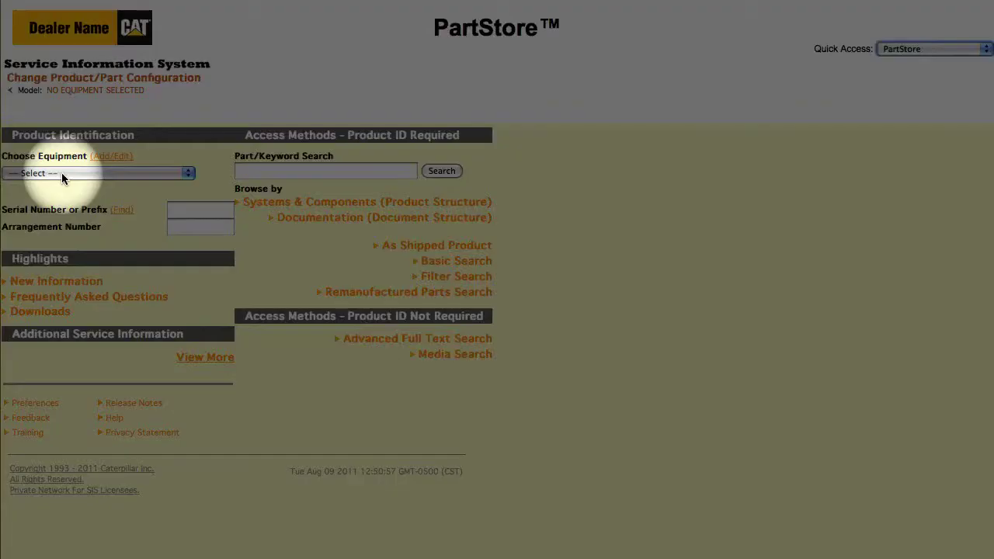
left_click(34, 173)
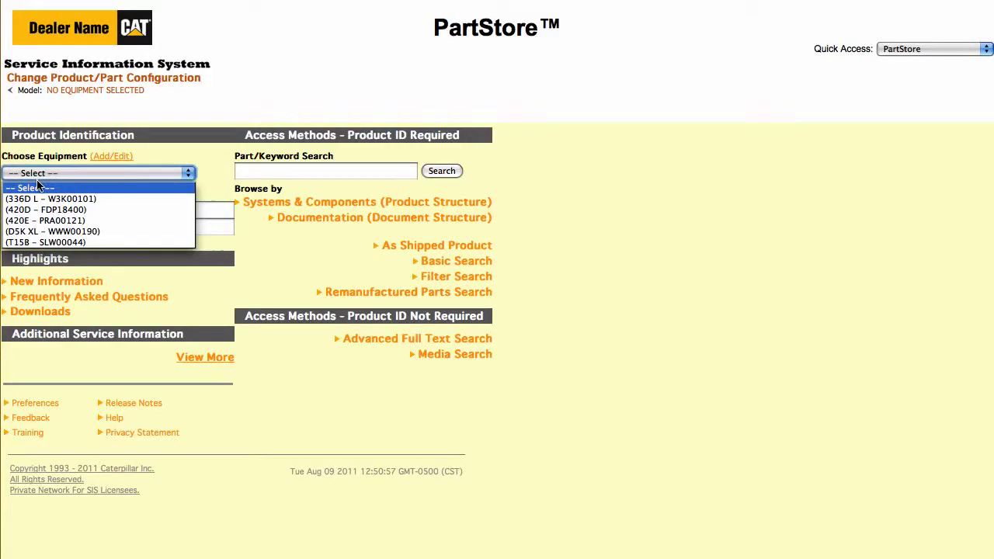
left_click(45, 221)
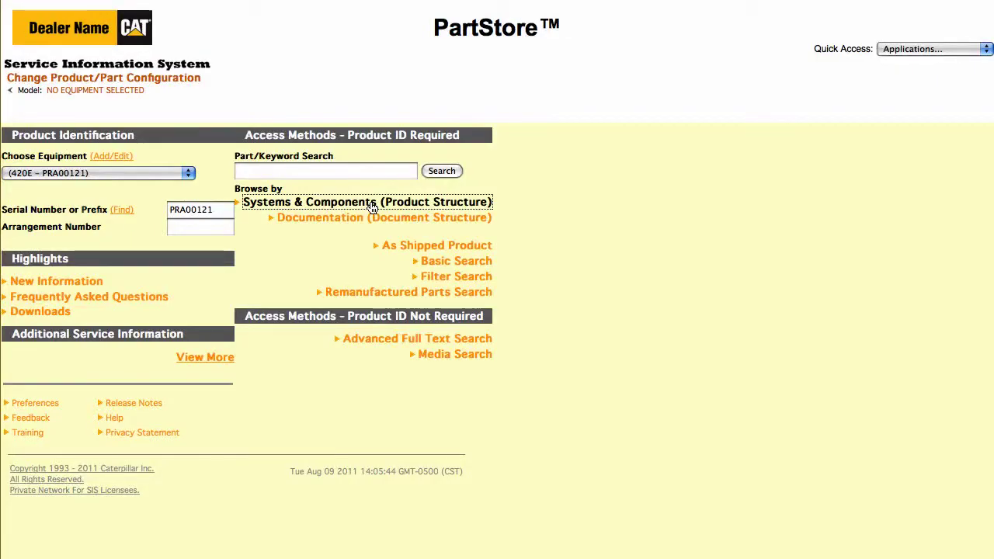
- Browse Systems & Components under FRAME AND BODY to the 253-0784 BOX GP-BATTERY parts list
left_click(373, 204)
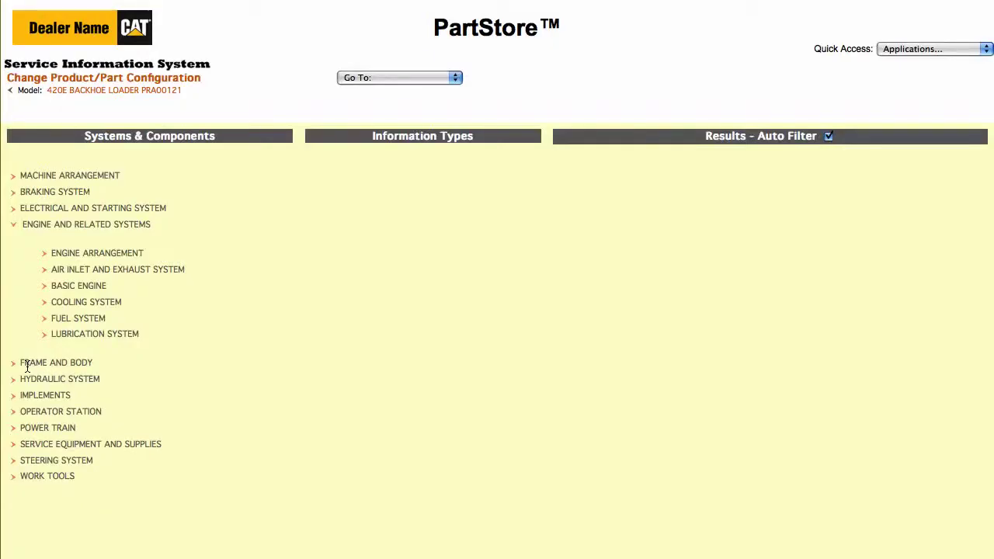
left_click(14, 366)
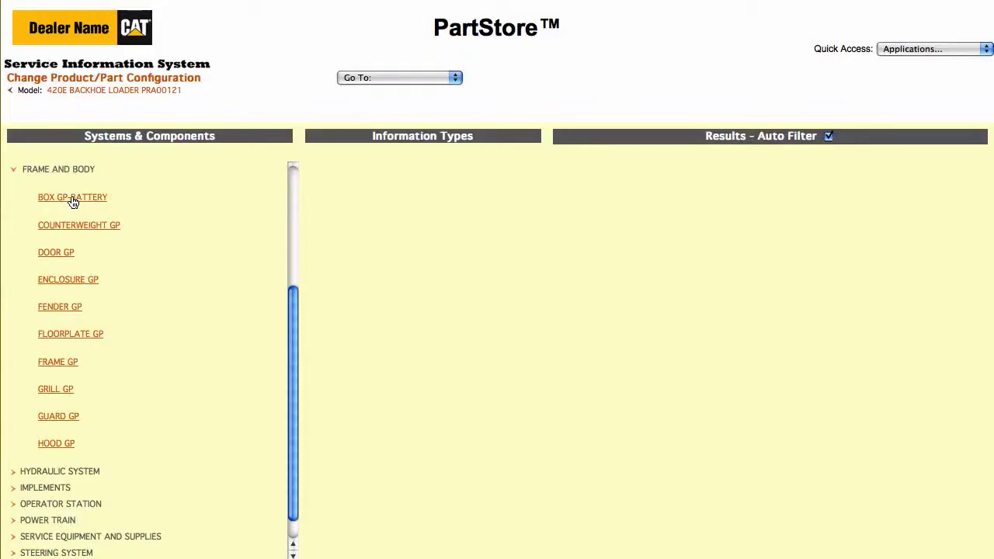
left_click(67, 199)
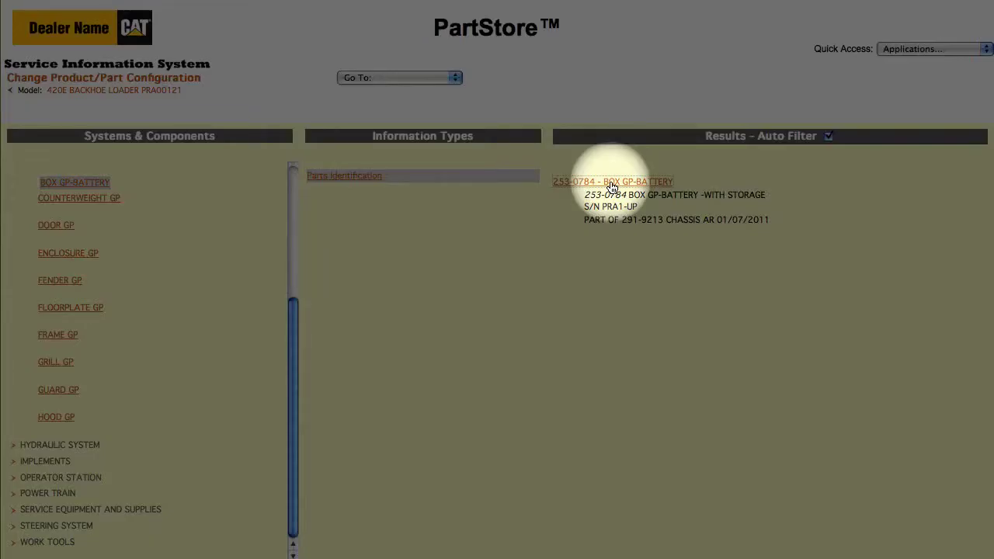
left_click(610, 182)
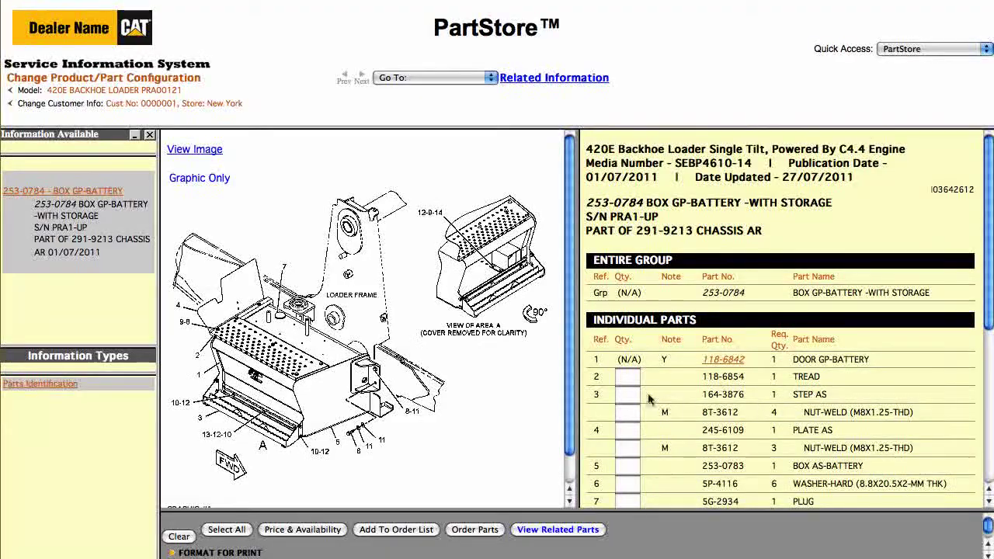
- Enter quantity 1 for the 164-3876 STEP AS and 6 for the hard washers
left_click(630, 395)
type("1")
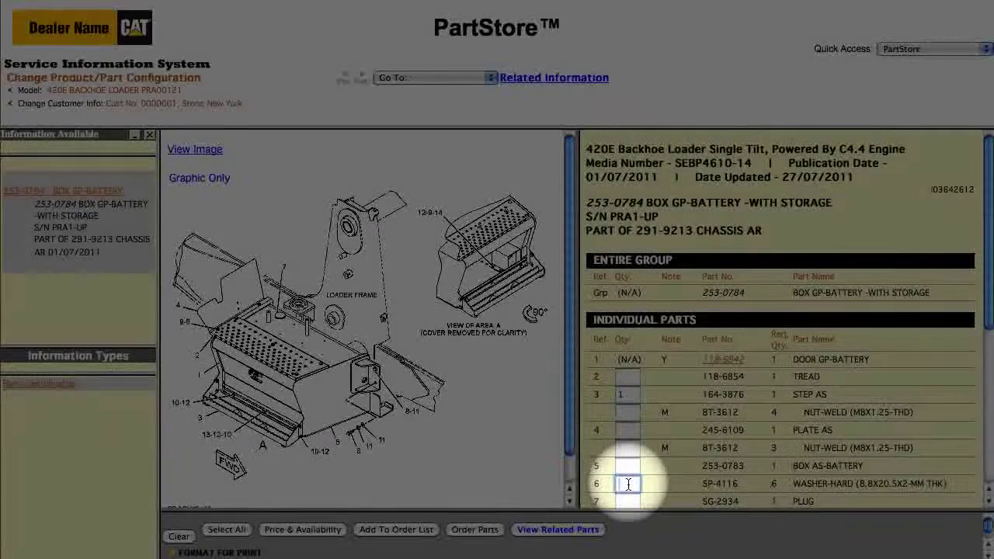
left_click(629, 484)
left_click(626, 498)
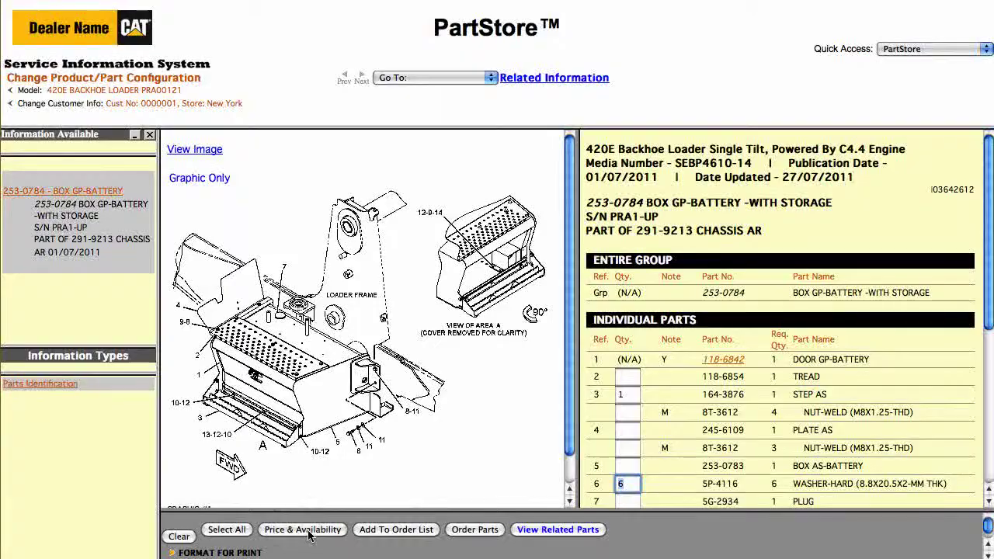
- Check price and availability of the chosen parts and add them to the order list
left_click(309, 533)
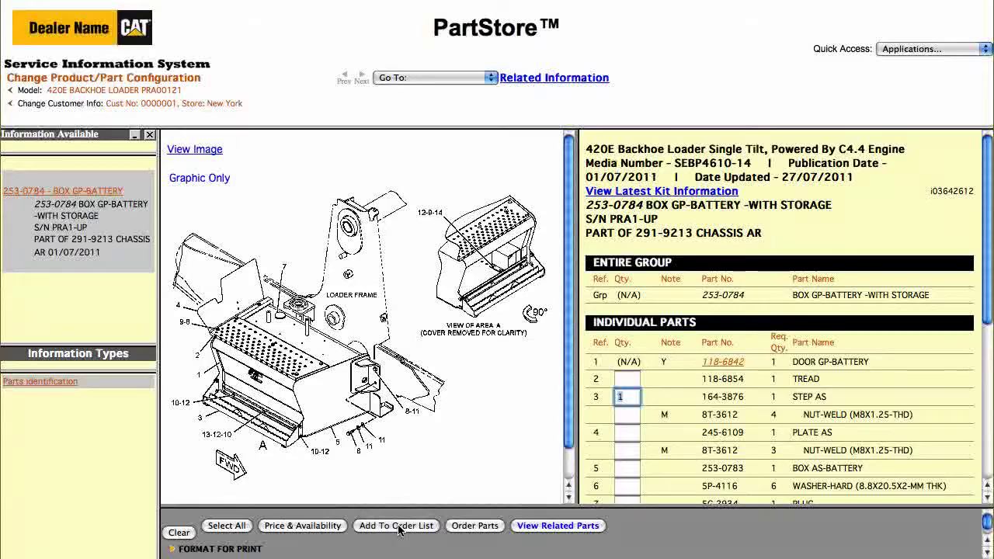
left_click(397, 527)
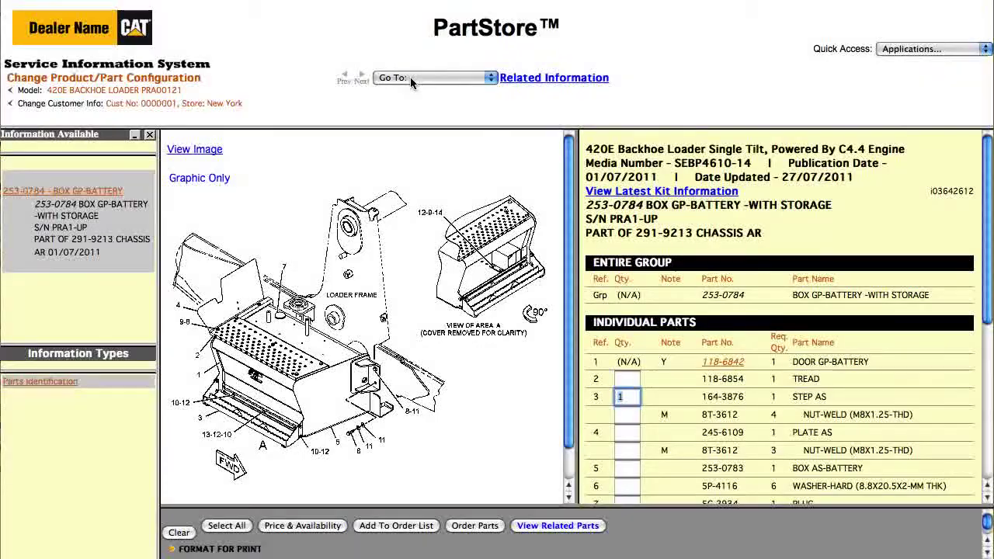
left_click(410, 77)
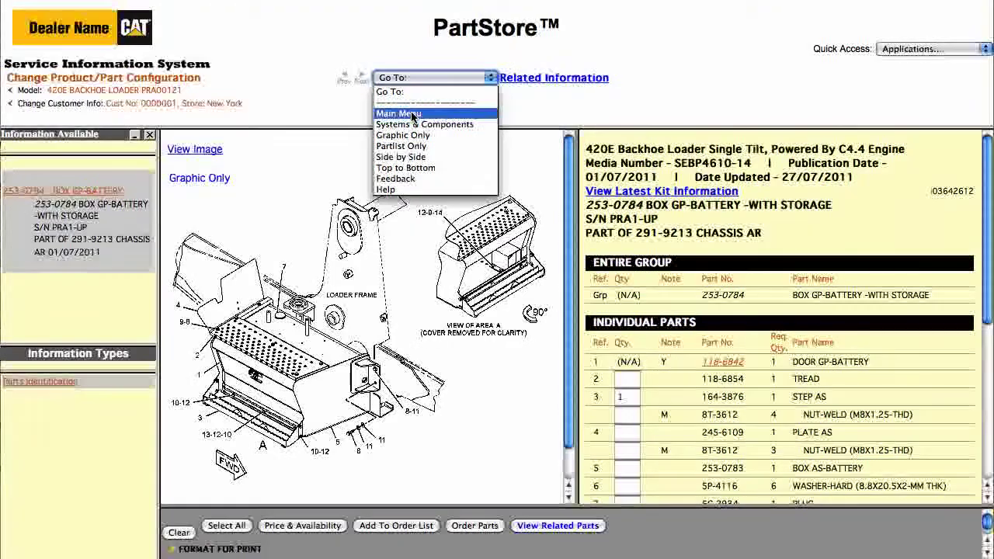
- From the main menu, use Filter Search to open the 234-1981 AIR CLEANER GP -BASIC parts list
left_click(411, 115)
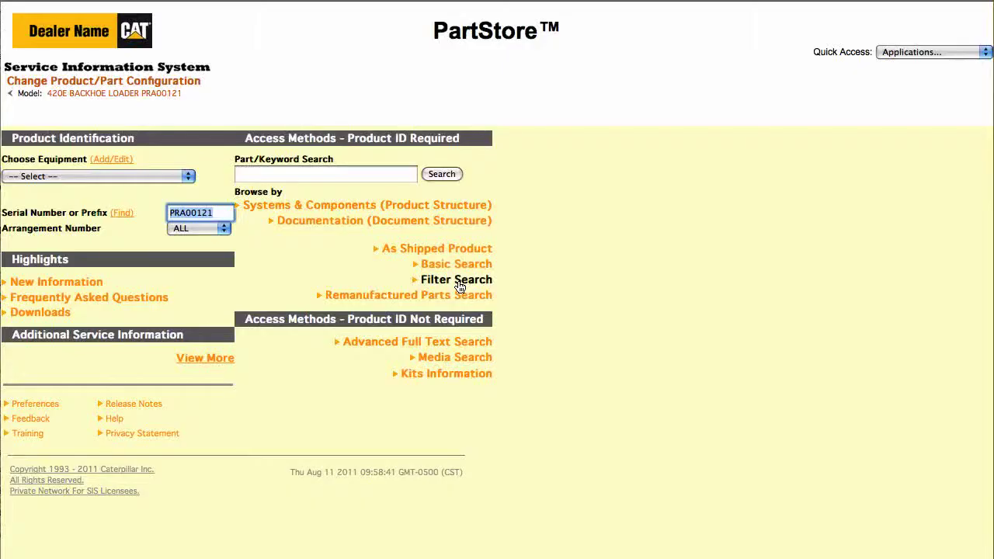
left_click(459, 281)
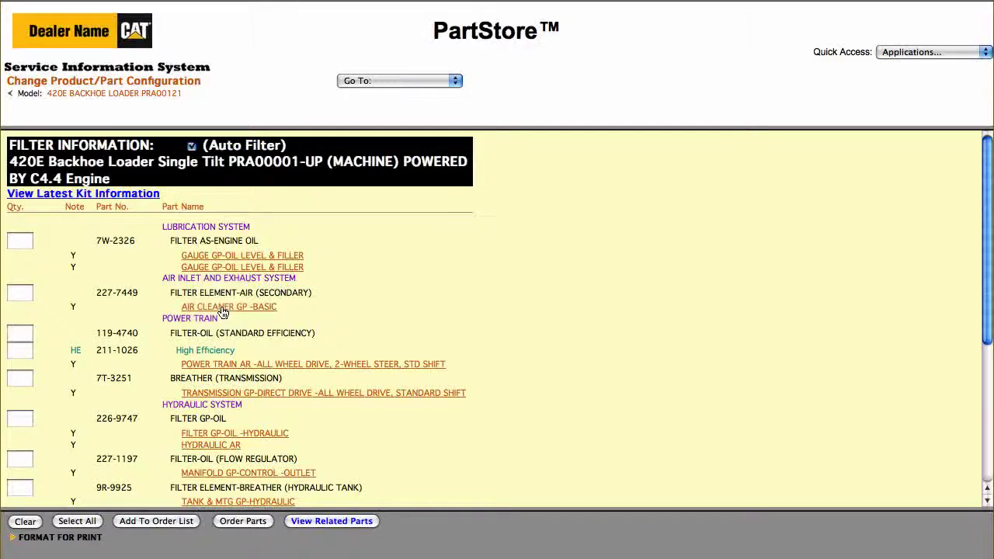
left_click(223, 308)
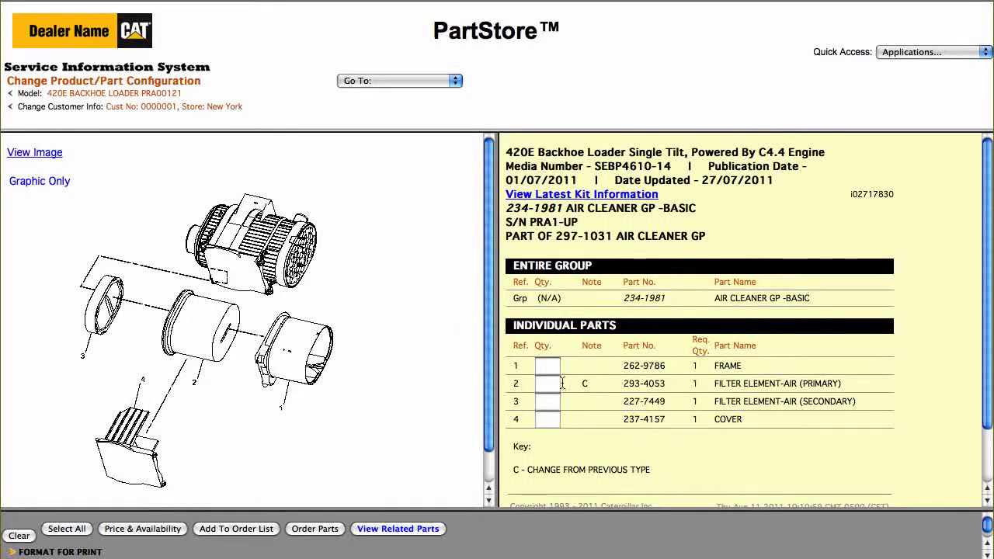
- Order quantity 1 of the primary air filter element and continue through the order
left_click(554, 383)
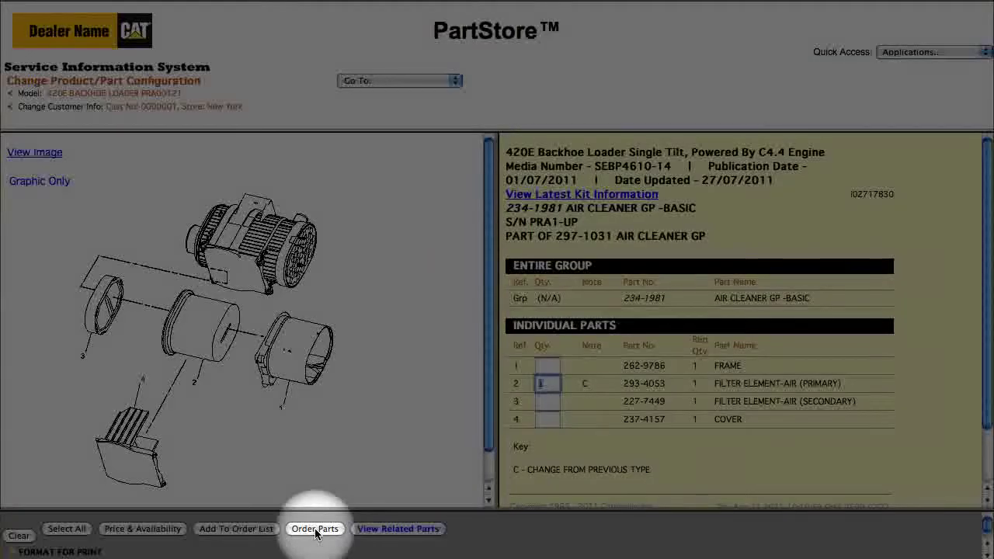
left_click(315, 530)
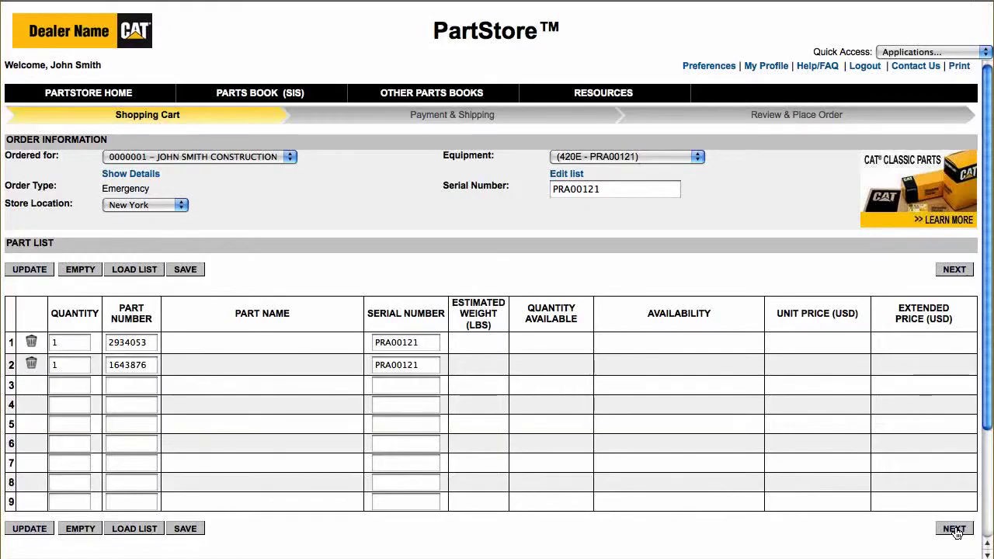
left_click(955, 529)
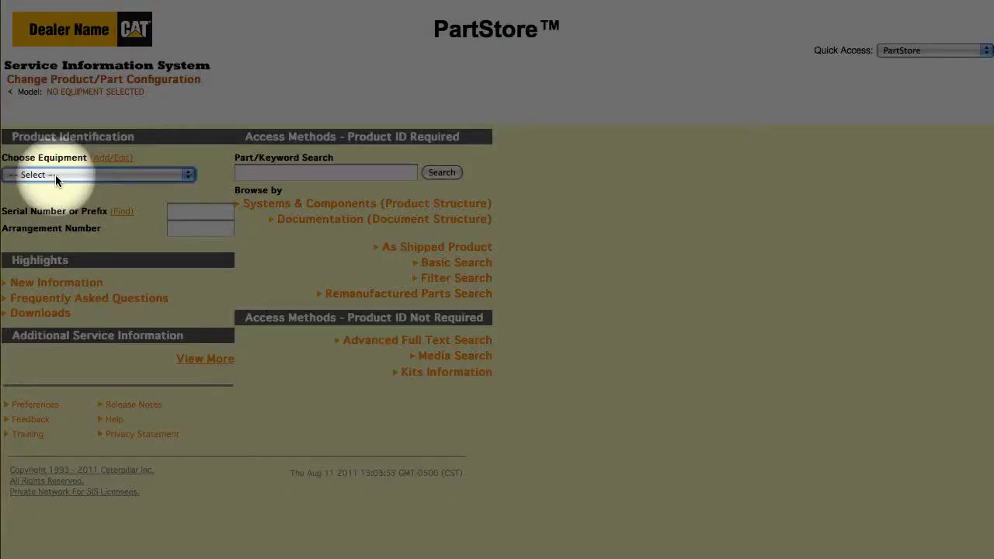
- Select 420D – FDP18400, open its as-shipped 190-8918 SEAT BELT GP and order quantity 1
left_click(56, 175)
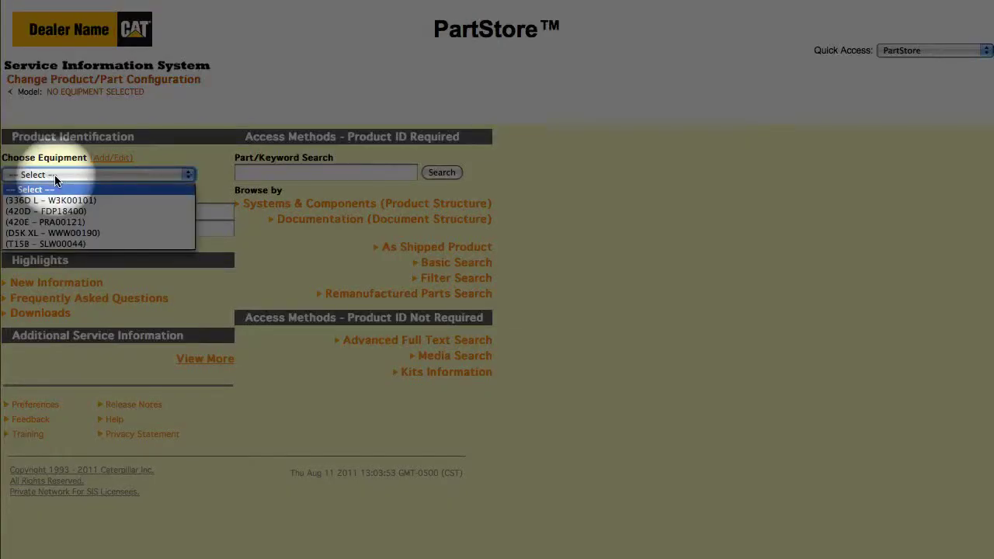
left_click(35, 211)
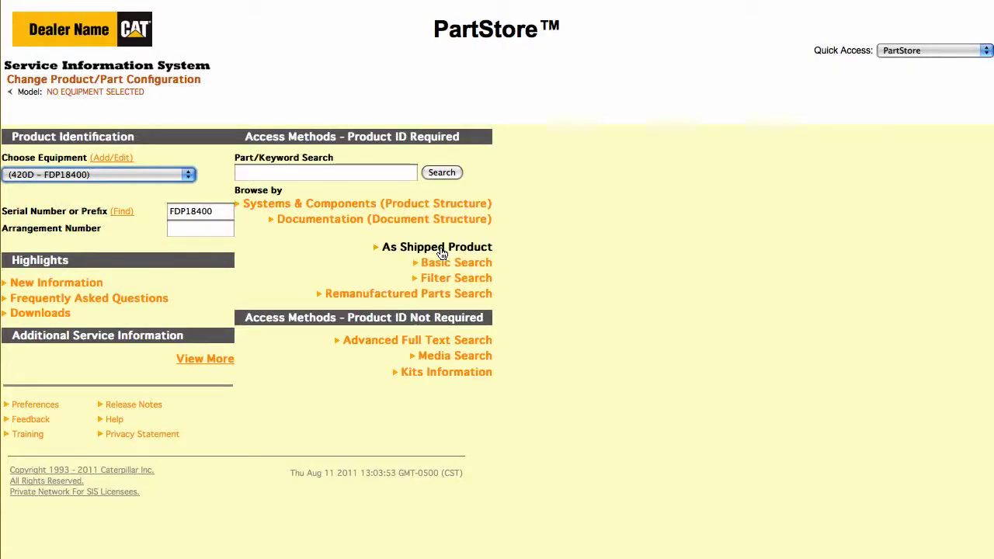
left_click(441, 250)
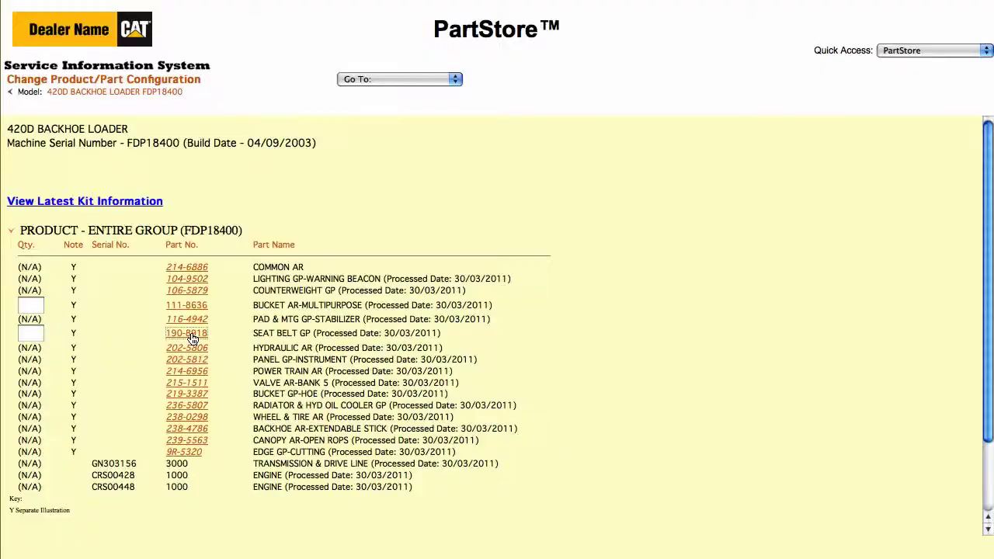
left_click(191, 332)
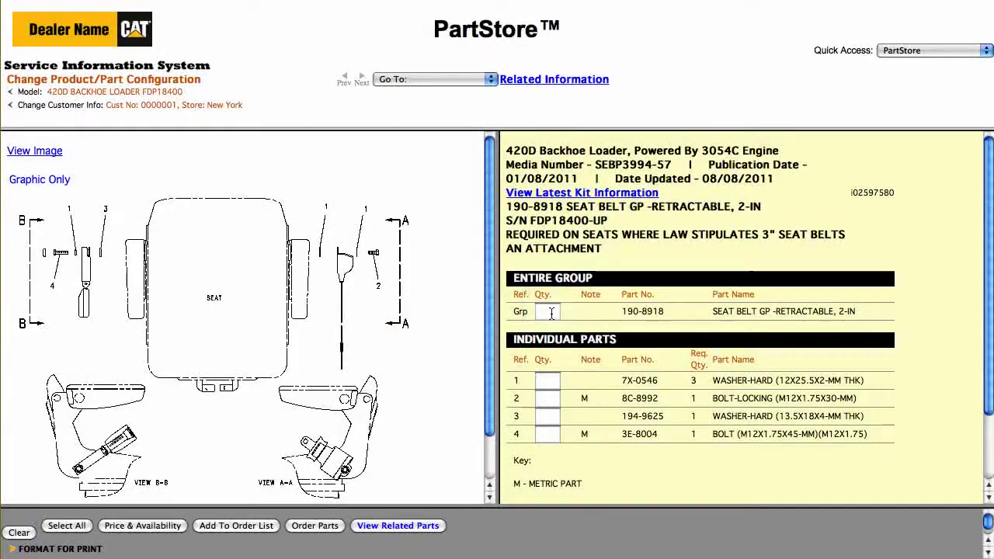
left_click(548, 311)
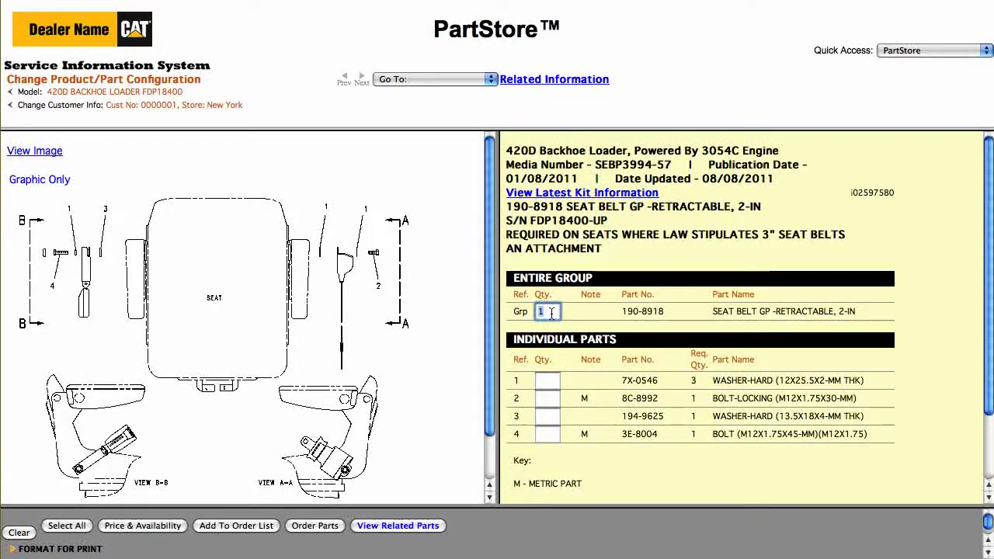
left_click(315, 527)
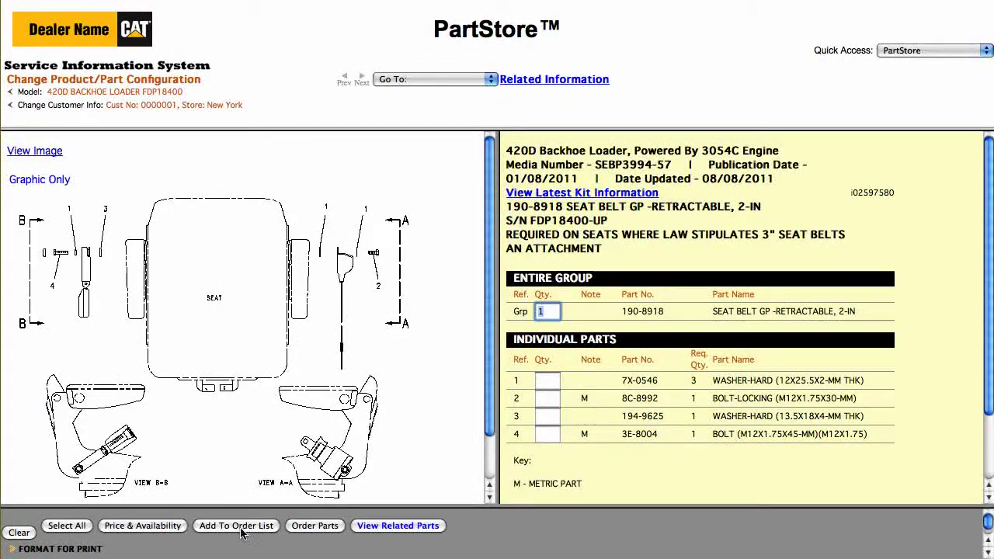
- Add the seat belt group to the order list and uncheck Results - Auto Filter
left_click(239, 528)
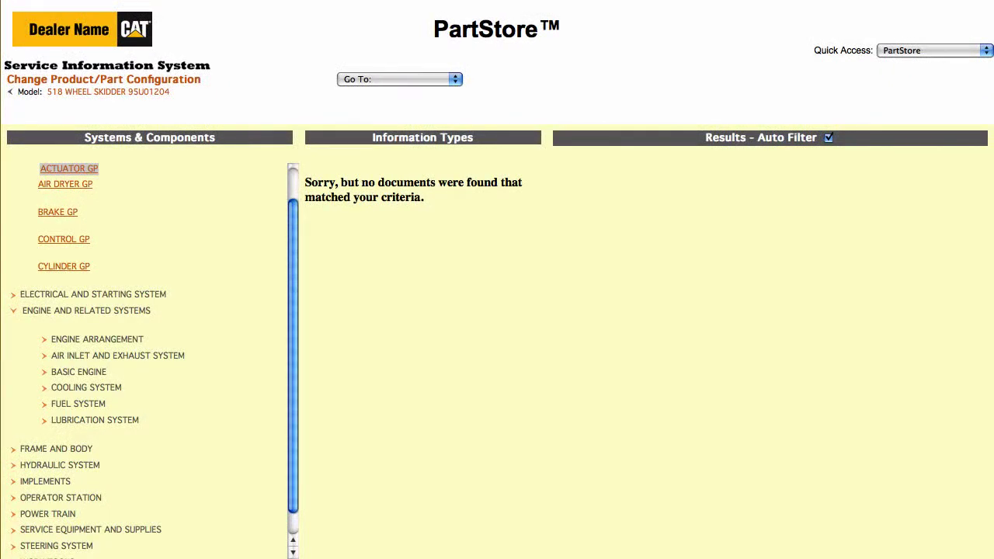
left_click(828, 137)
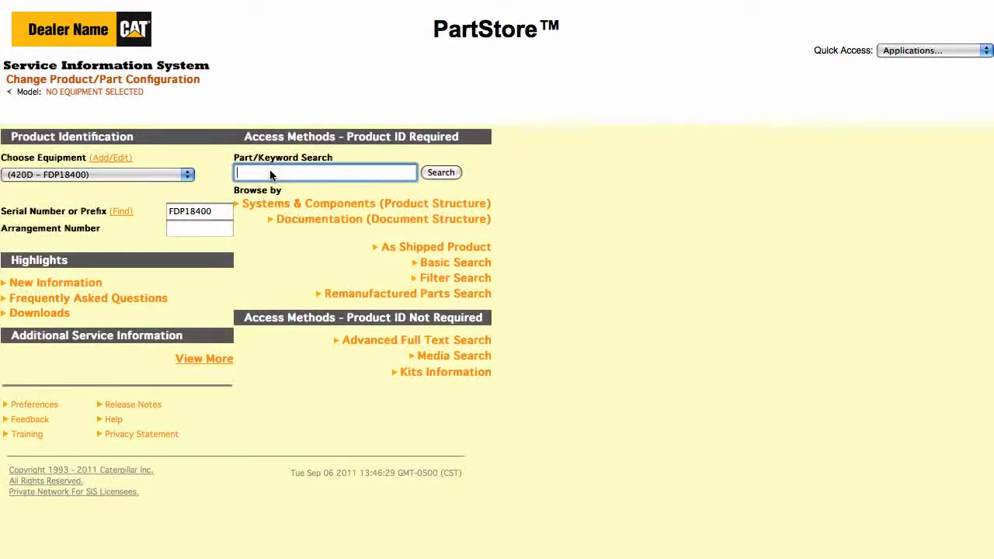
- Type then clear 'seat bel' in the keyword search, and open Remanufactured Parts Search
type("seat belt")
left_click_drag(286, 177, 231, 174)
key("BackSpace")
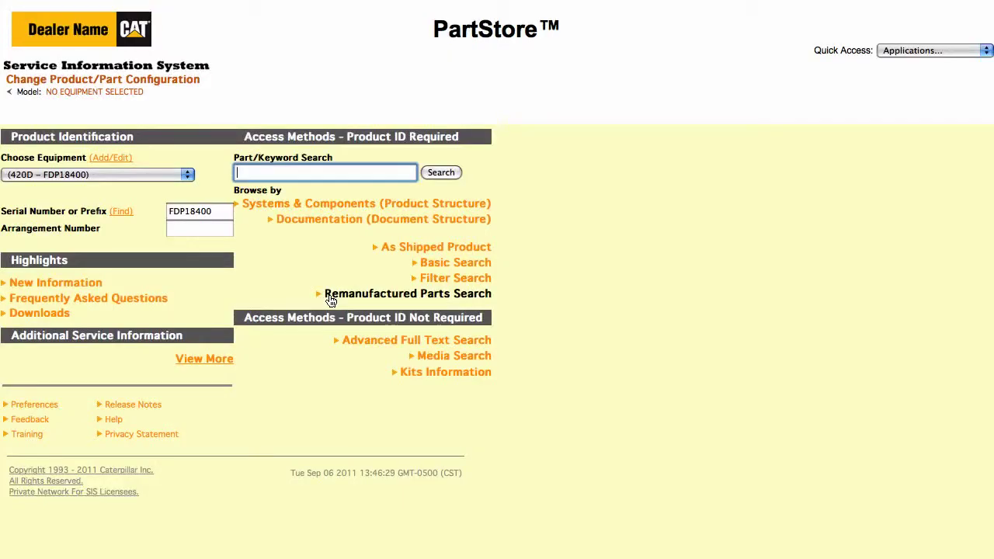
left_click(331, 298)
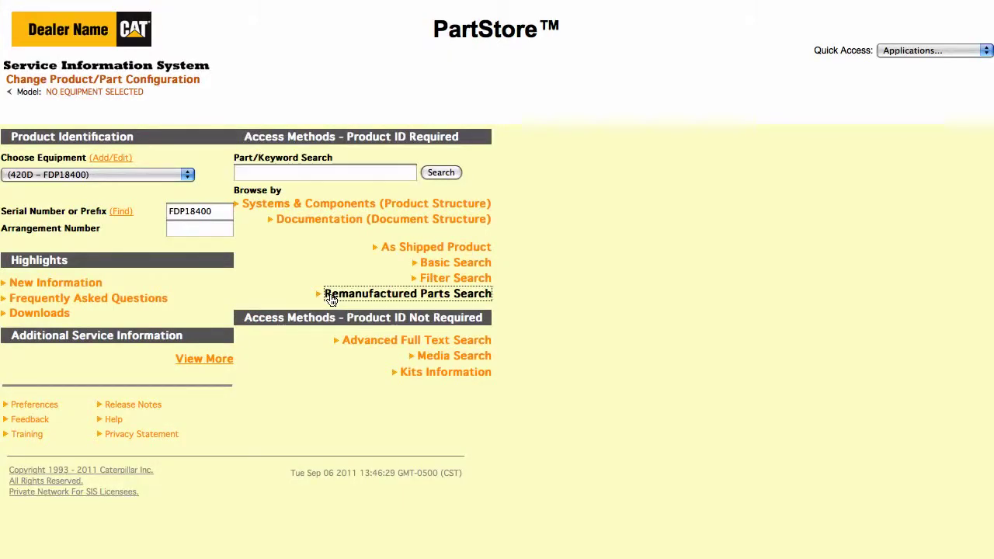